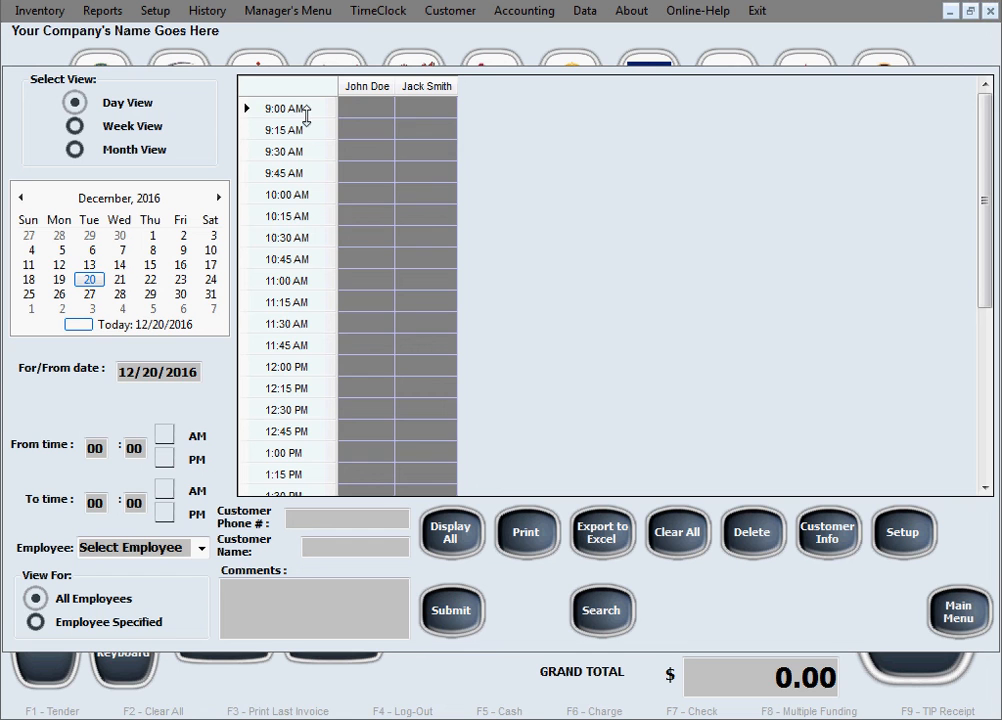
Set the appointment grid time range from 8:00 AM to 10:00 PM and submit the changes
drag(979, 159, 969, 196)
click(910, 538)
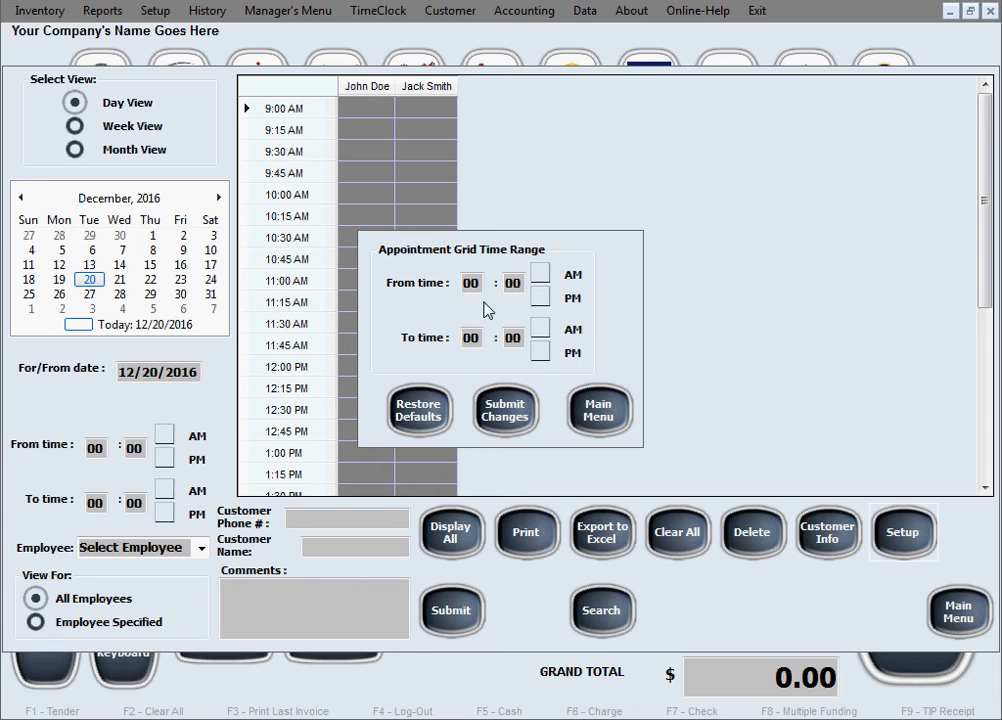
drag(480, 285, 450, 290)
text(8)
click(539, 273)
drag(483, 337, 350, 338)
text(10)
click(545, 353)
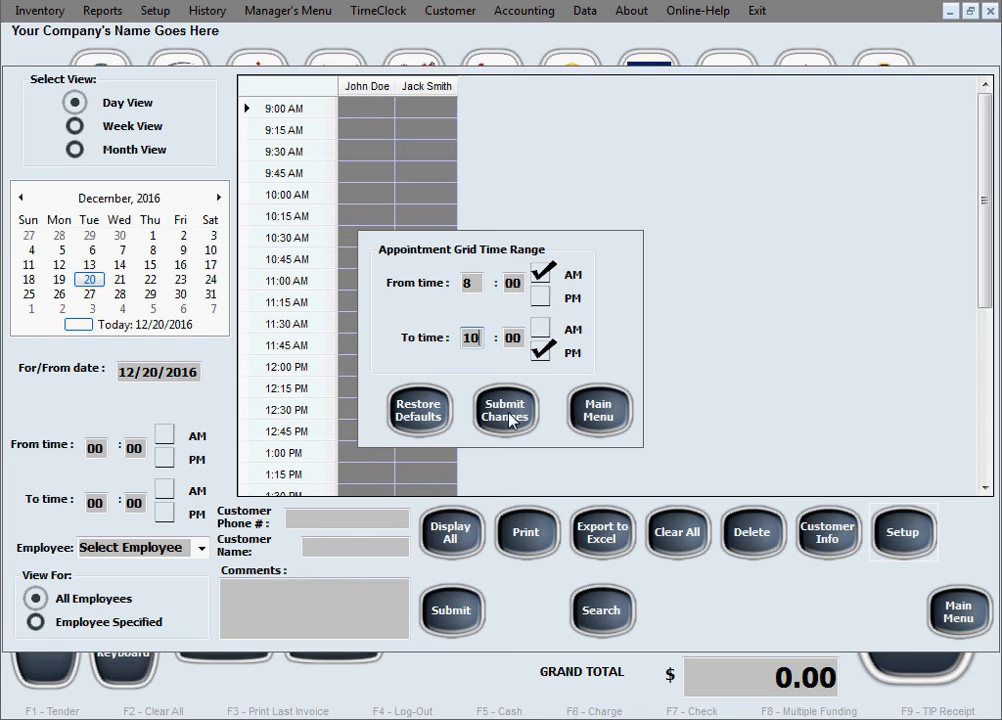
click(508, 416)
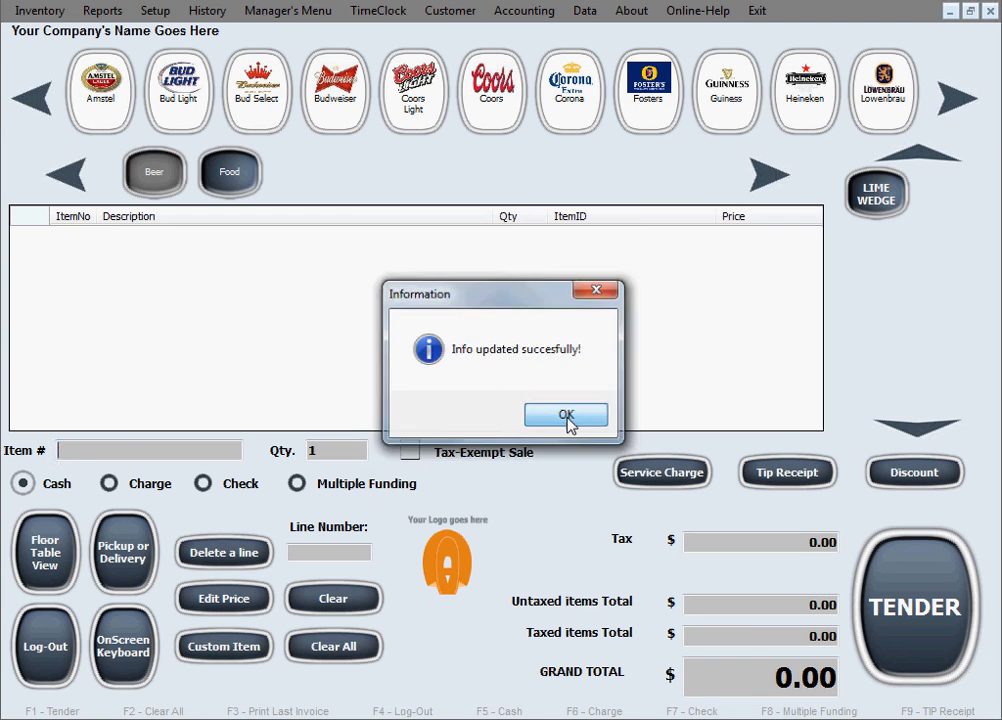
click(566, 416)
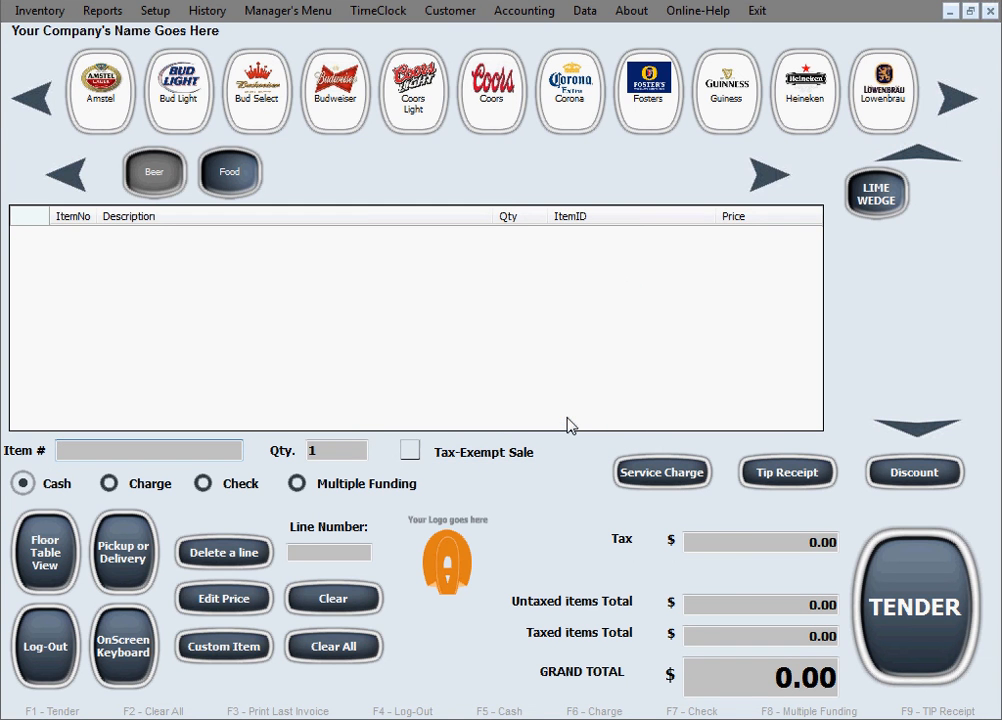
Reopen the Reservations/Scheduling screen and check the time range of the appointment grid
click(458, 12)
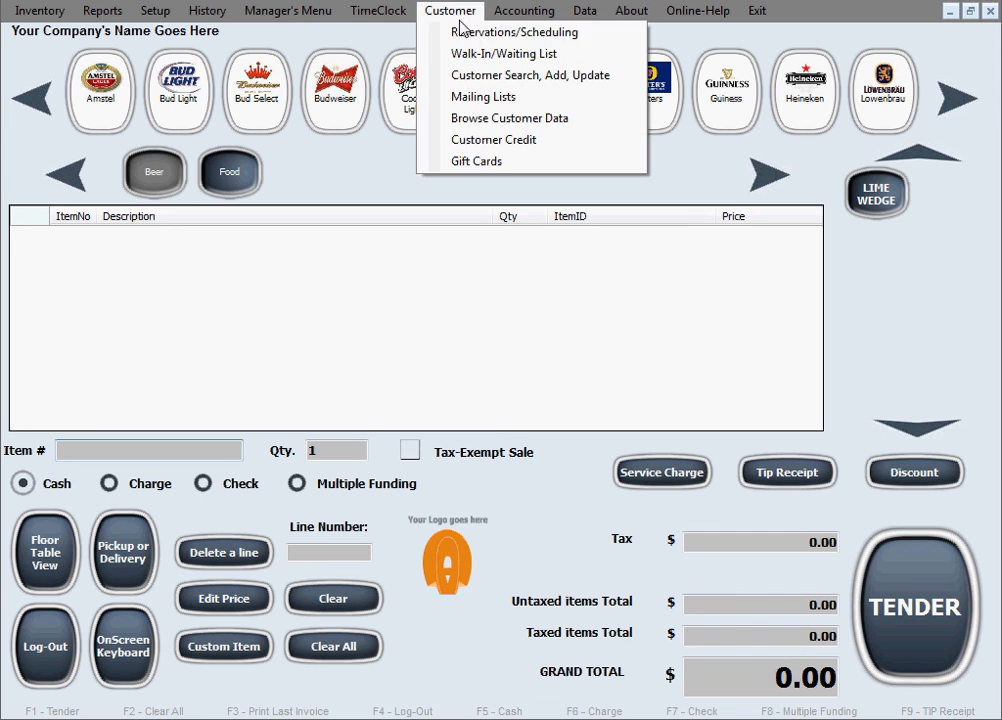
click(583, 41)
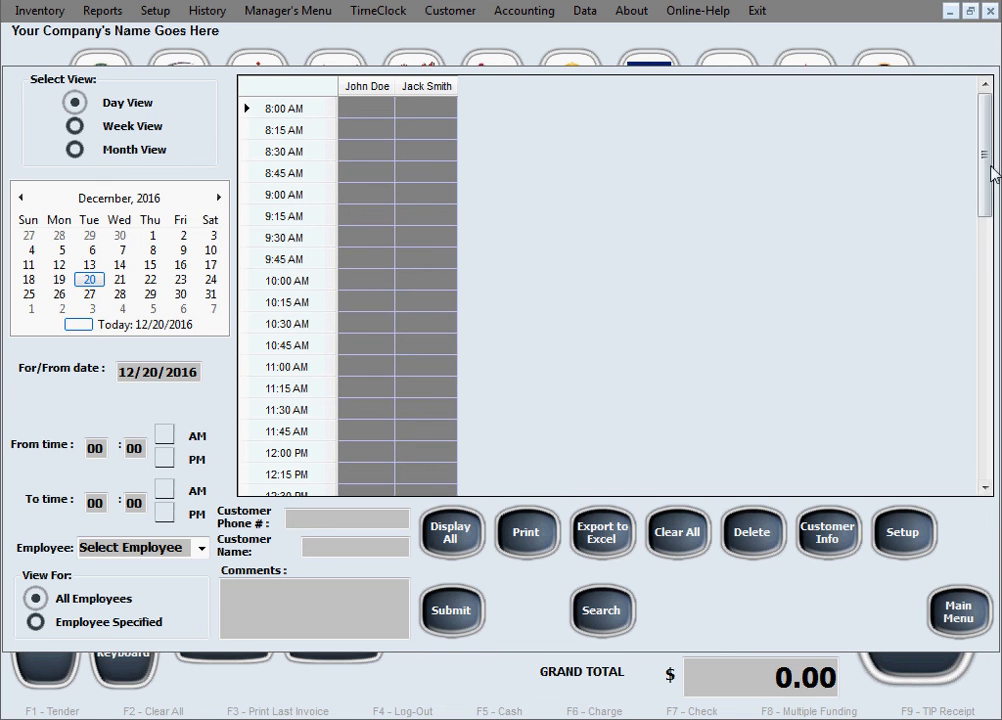
drag(989, 161, 988, 190)
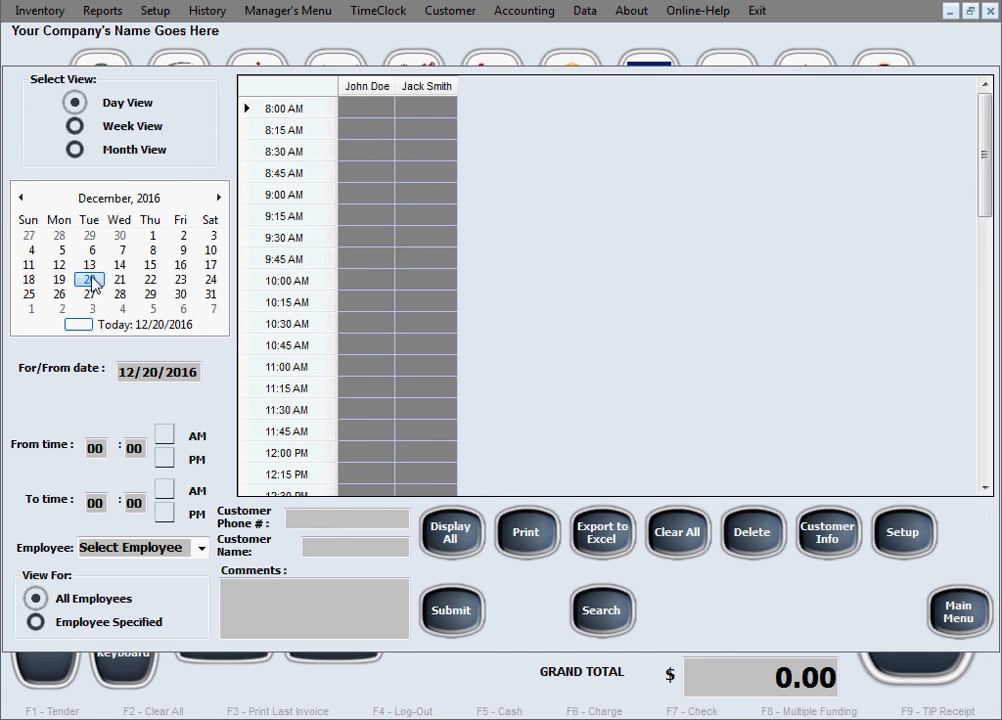
Try other December dates up to 12/29/2016 for the schedule, and return to today's date, 12/20/2016
click(162, 282)
click(186, 279)
click(204, 281)
click(145, 289)
click(148, 293)
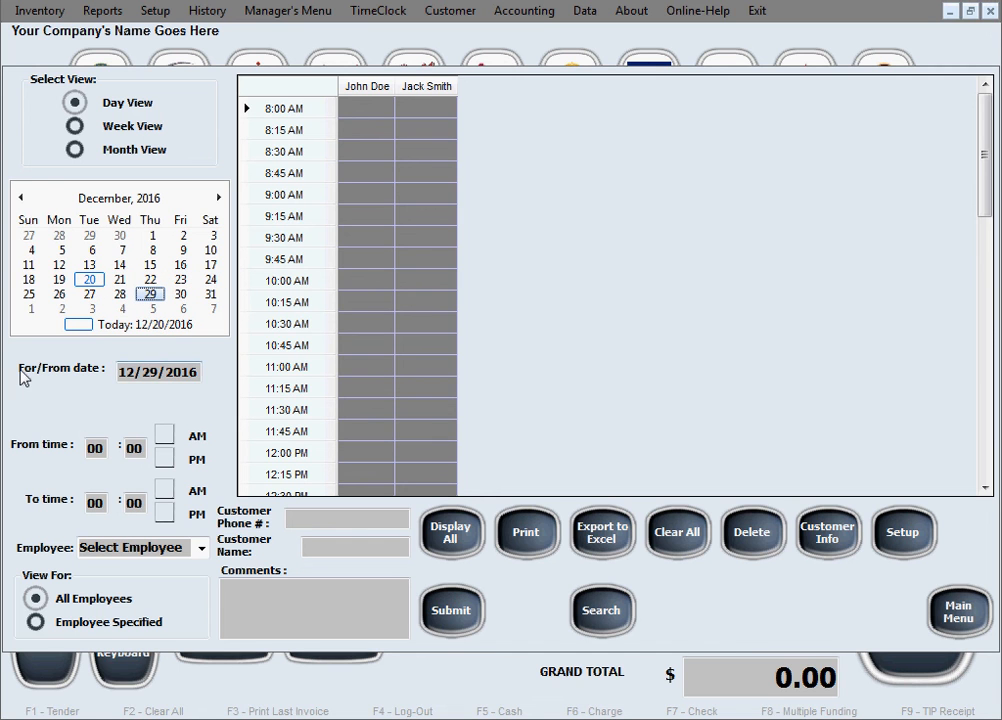
drag(199, 372, 118, 372)
click(195, 372)
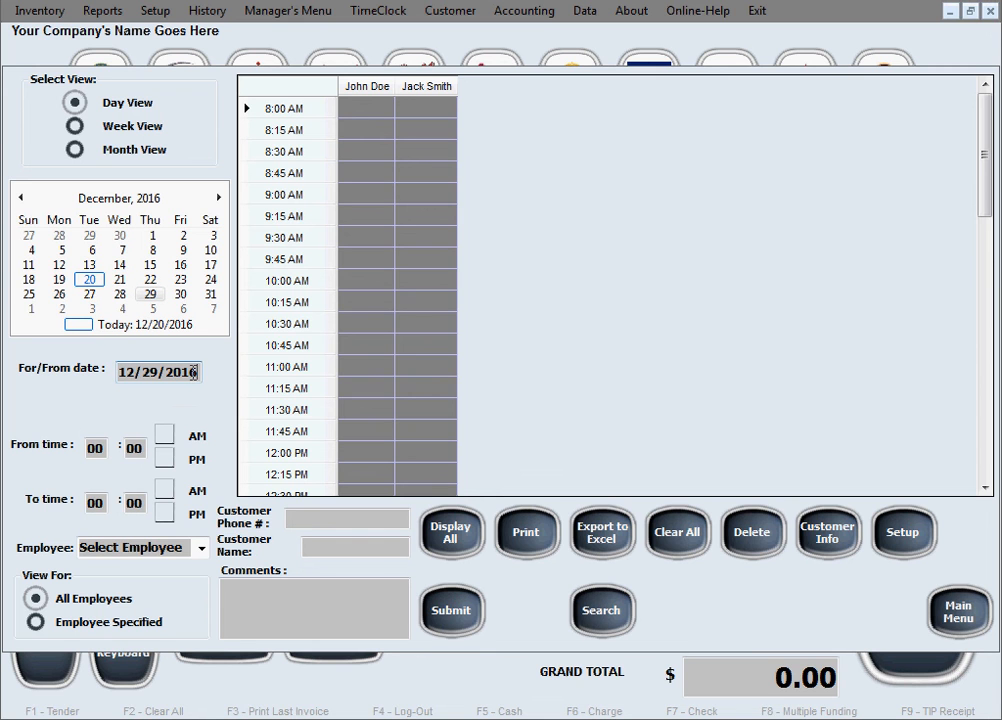
click(132, 325)
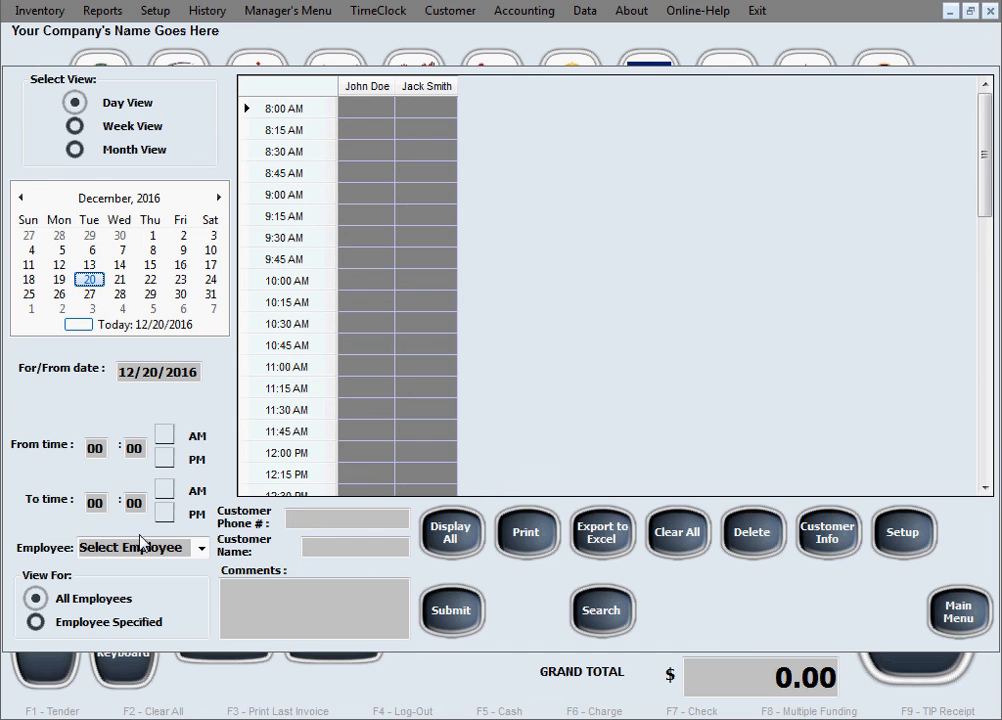
click(201, 548)
click(202, 550)
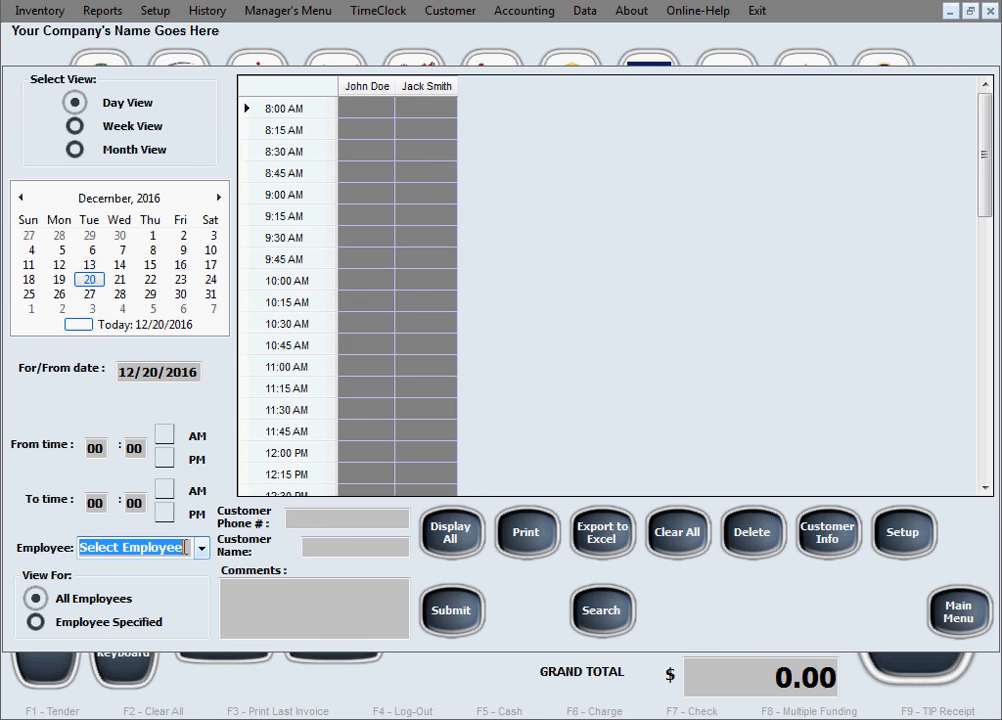
click(212, 512)
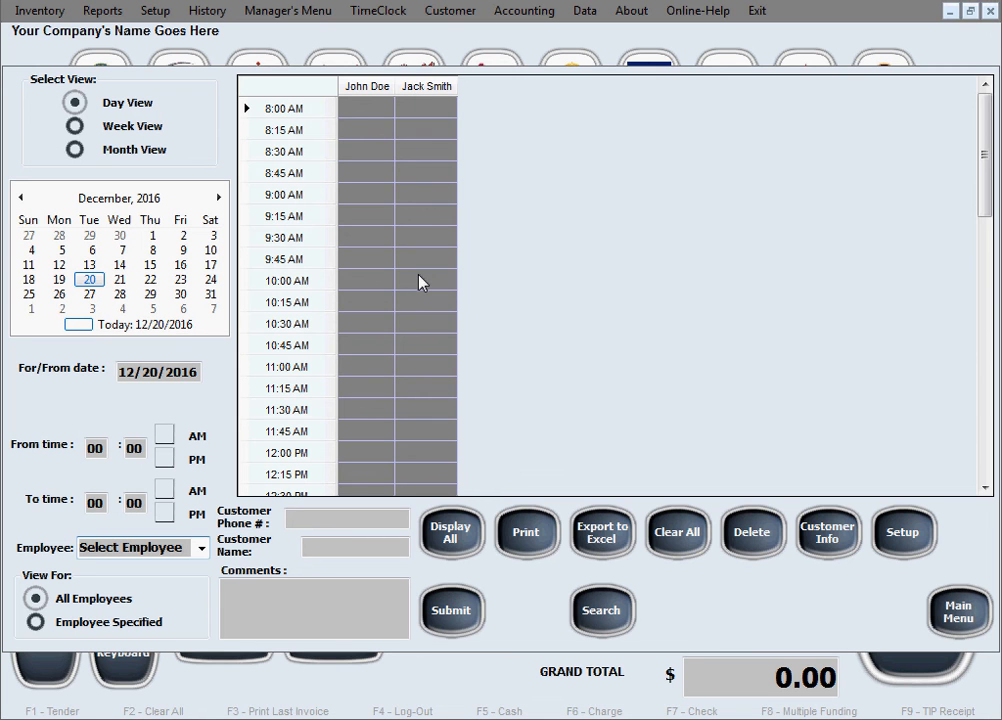
Book a 10:00–11:30 AM appointment for the second employee with the customer's phone number and name and the comment "Table #11"
mouse_move(419, 283)
mouse_down()
mouse_move(410, 417)
mouse_move(428, 290)
mouse_move(415, 424)
mouse_move(415, 412)
mouse_up()
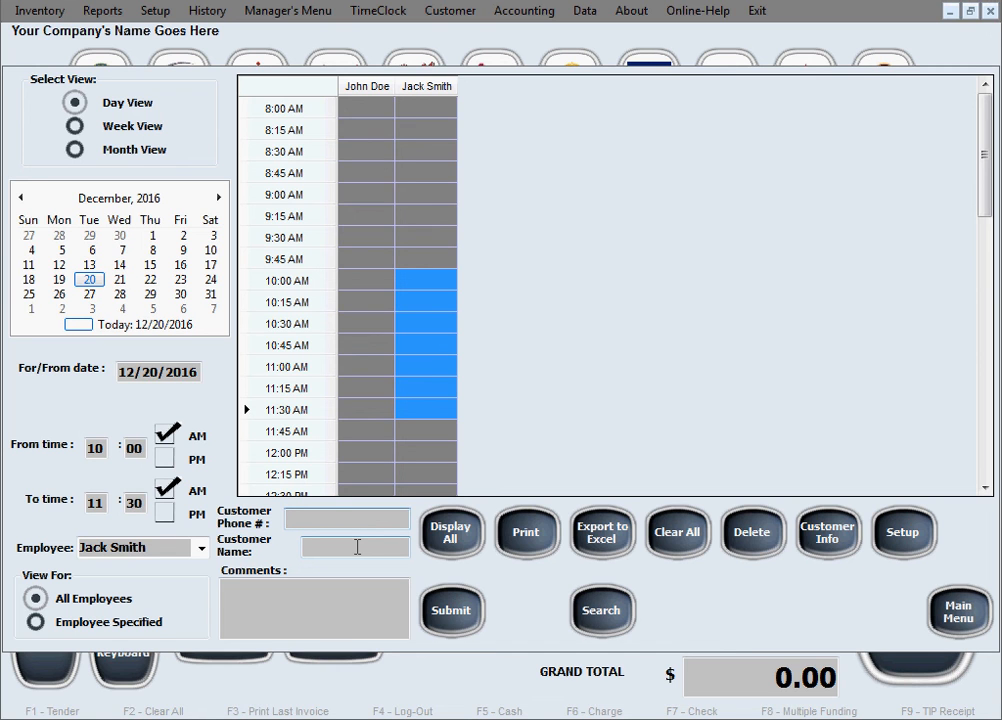
text(11)
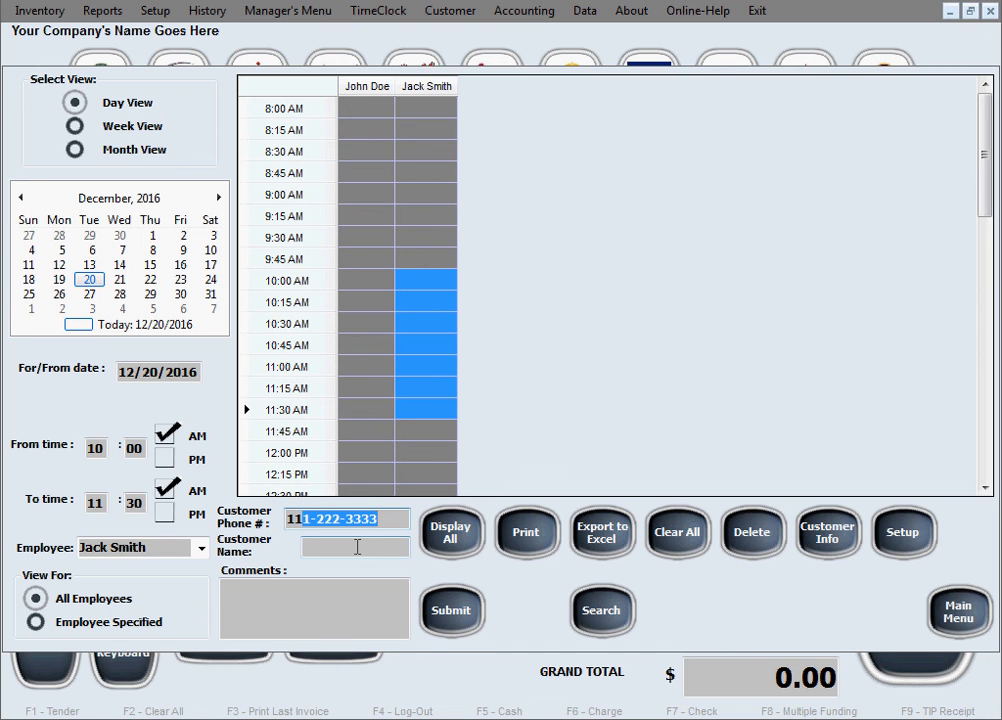
text(1)
click(385, 541)
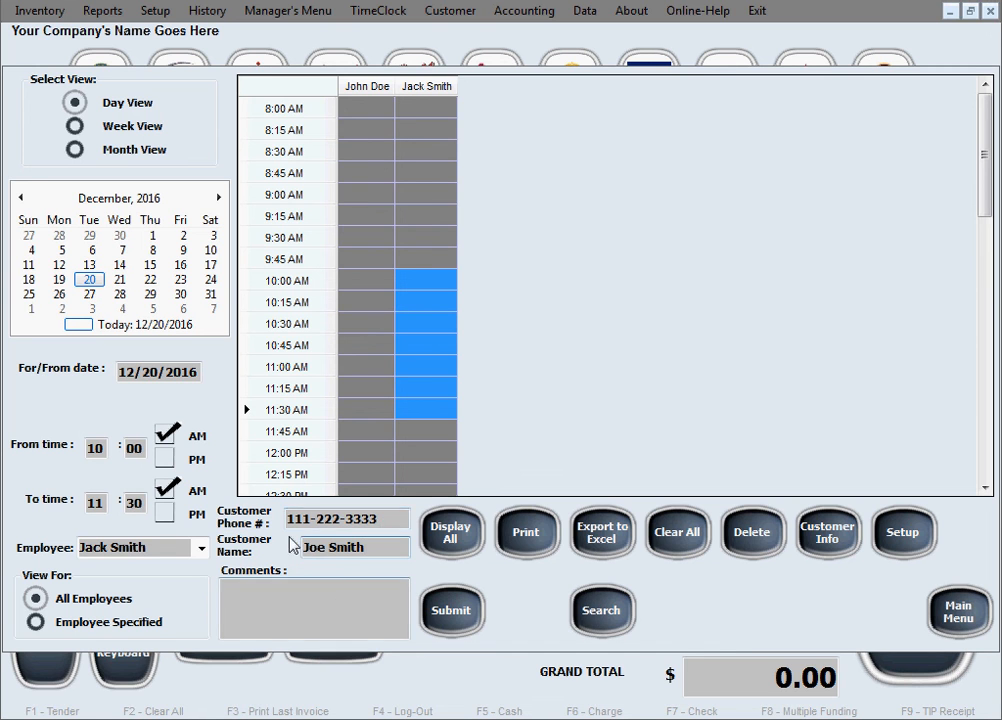
click(344, 617)
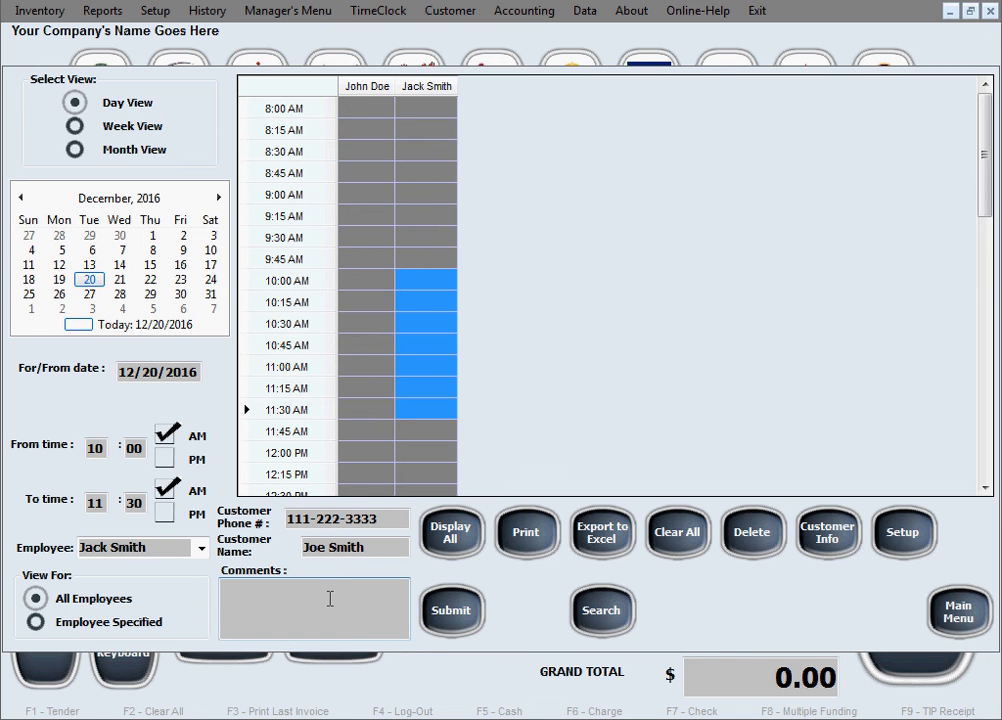
text(Table #11)
click(463, 622)
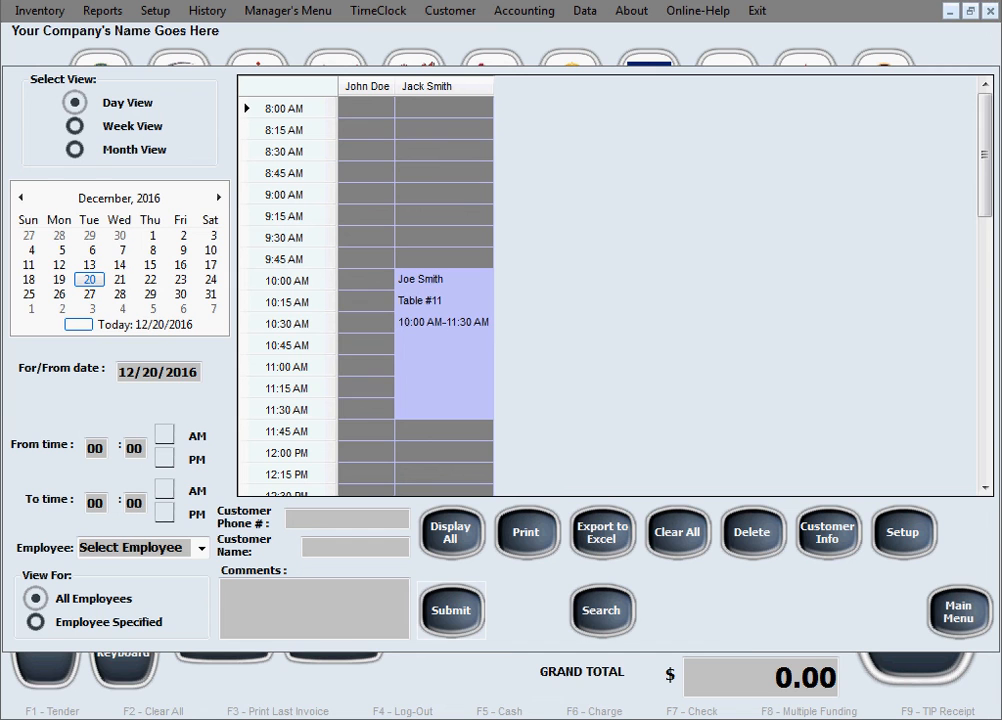
Book an 8:30–9:30 AM appointment for the first employee with the customer's phone number and name and the comment "Table #6"
drag(372, 158, 358, 240)
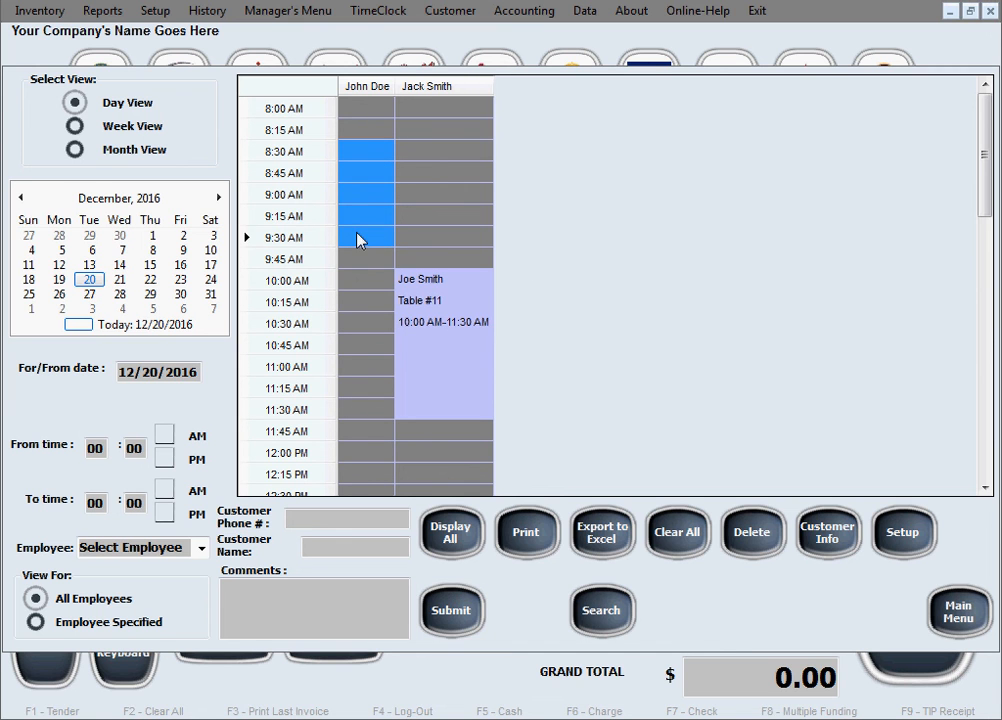
click(330, 521)
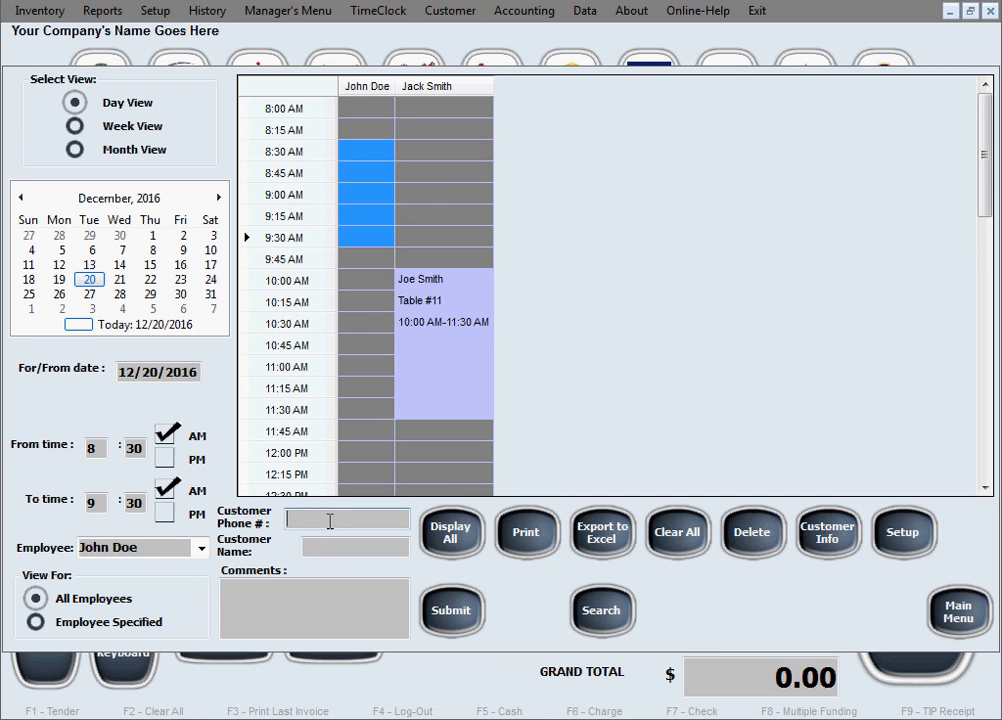
text(111-222-3333)
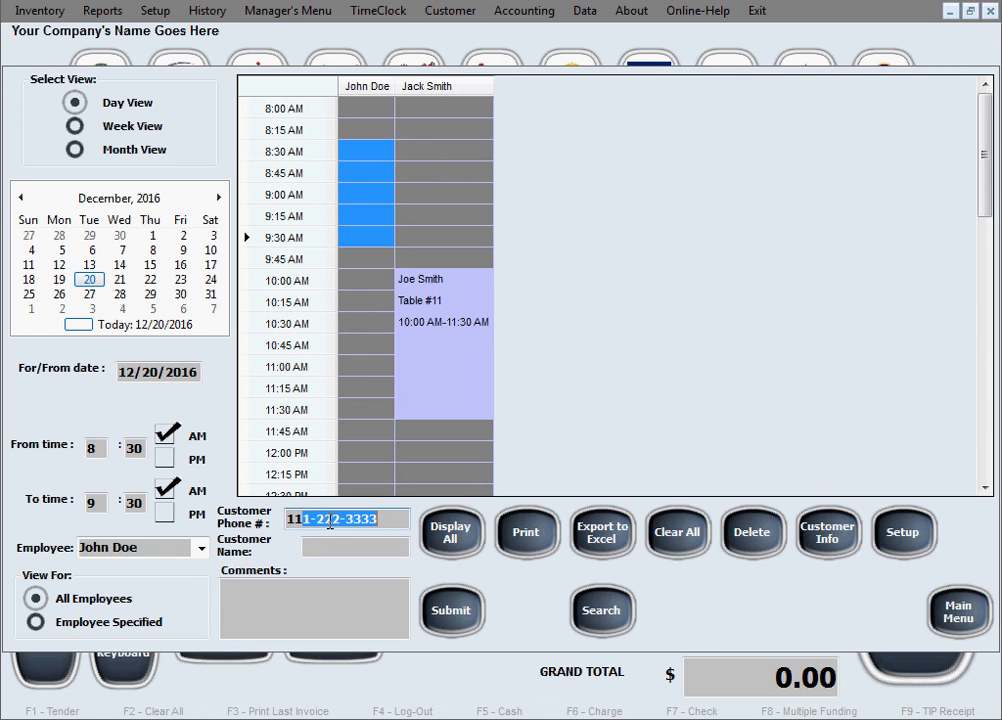
click(389, 548)
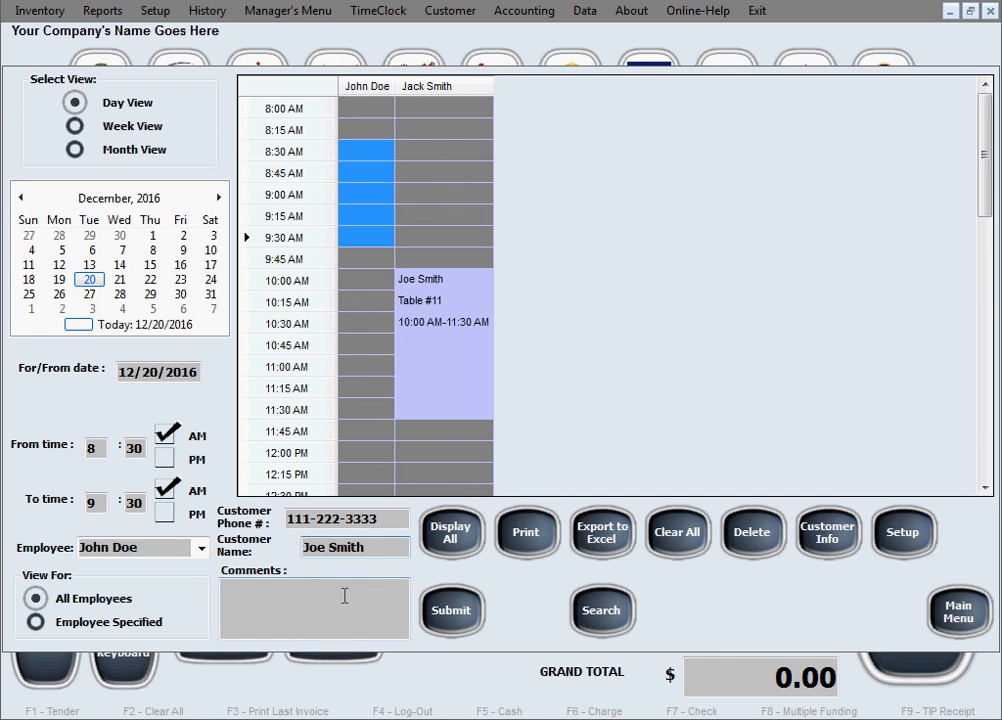
text(Table #6)
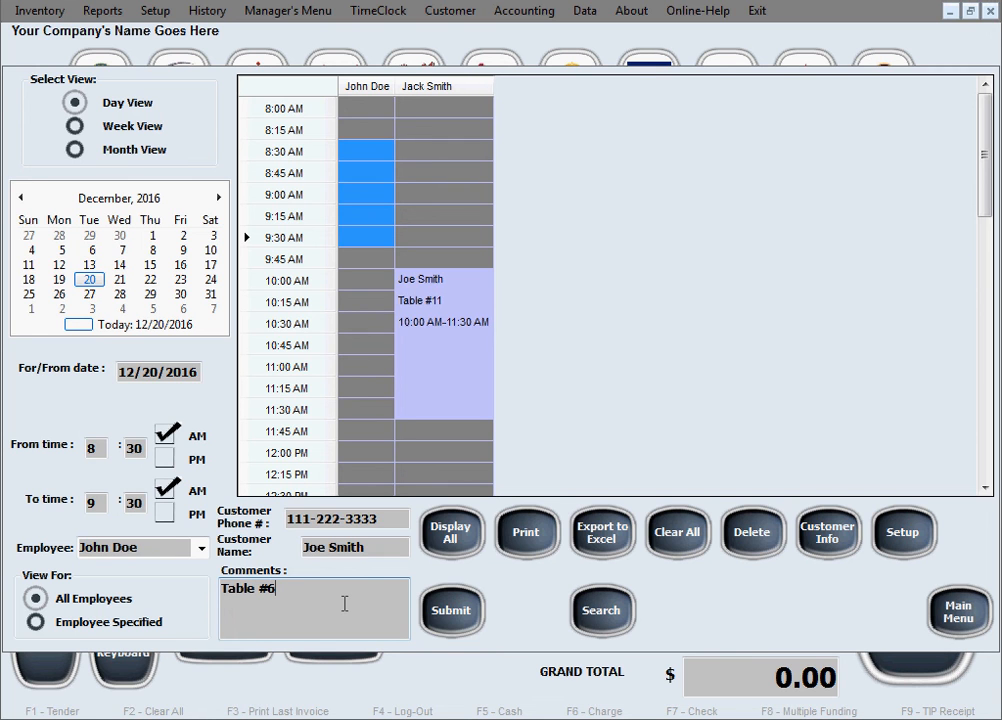
click(452, 611)
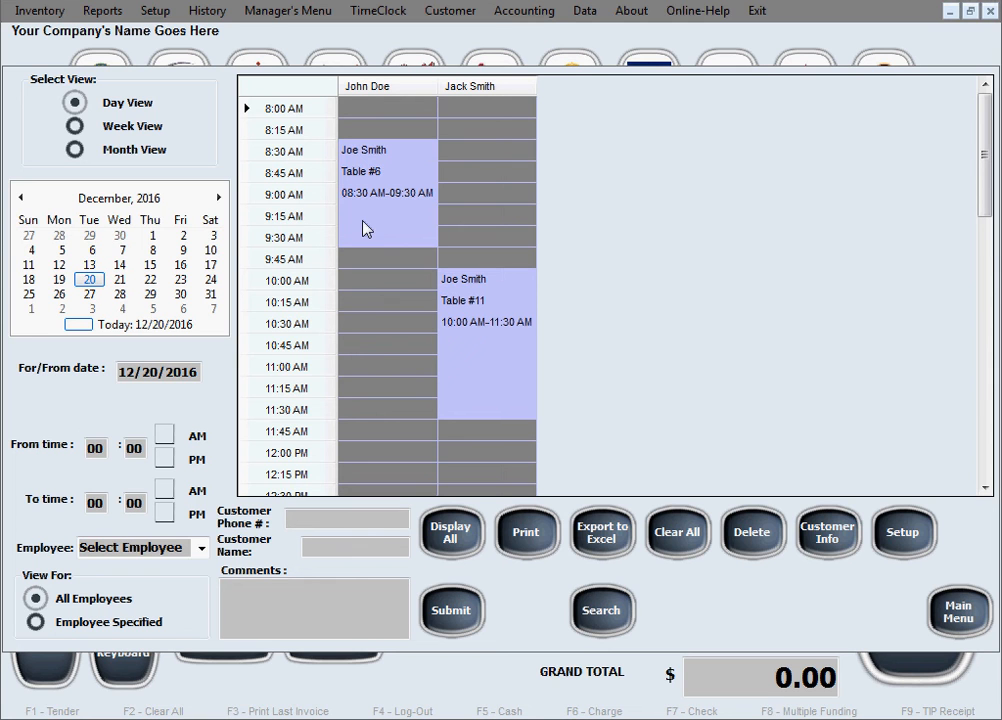
Delete the Table #6 appointment of the first employee
click(380, 153)
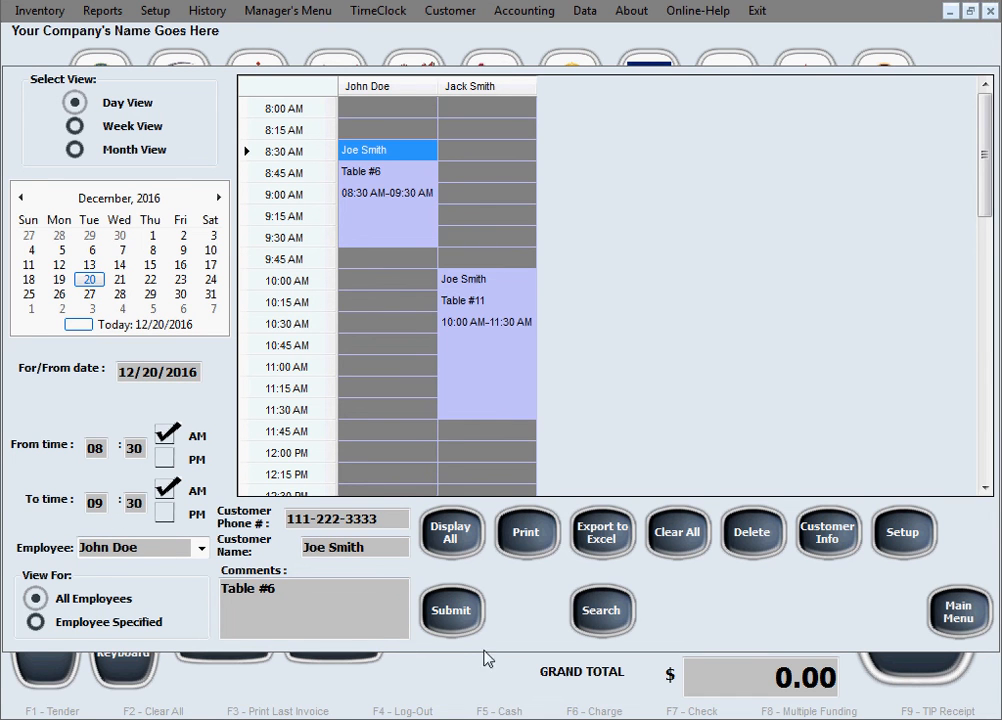
click(760, 550)
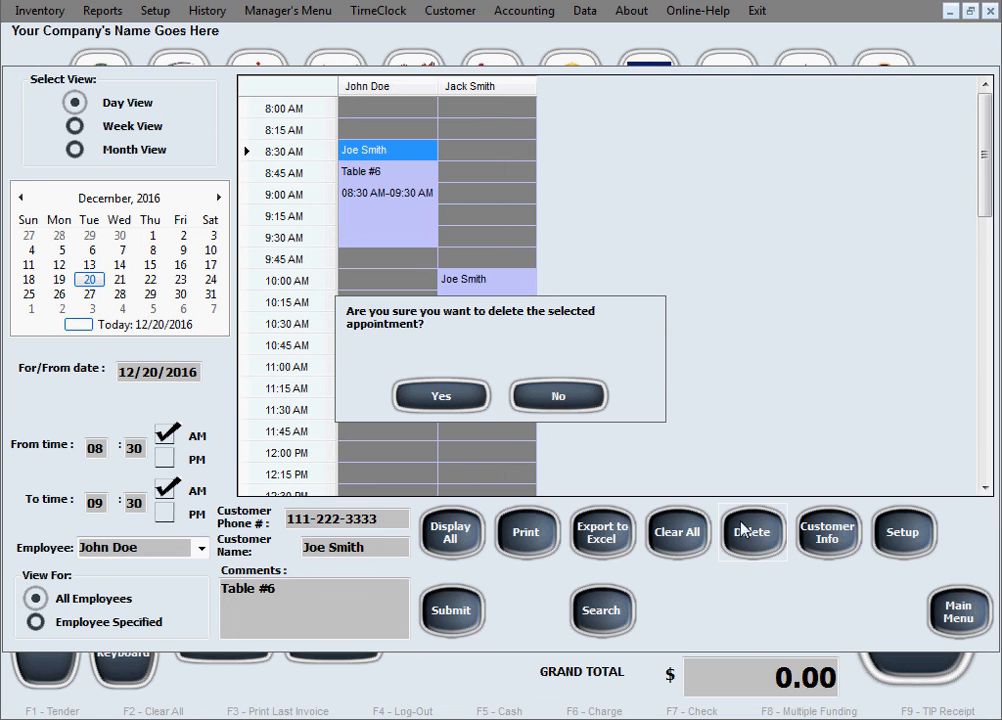
click(452, 398)
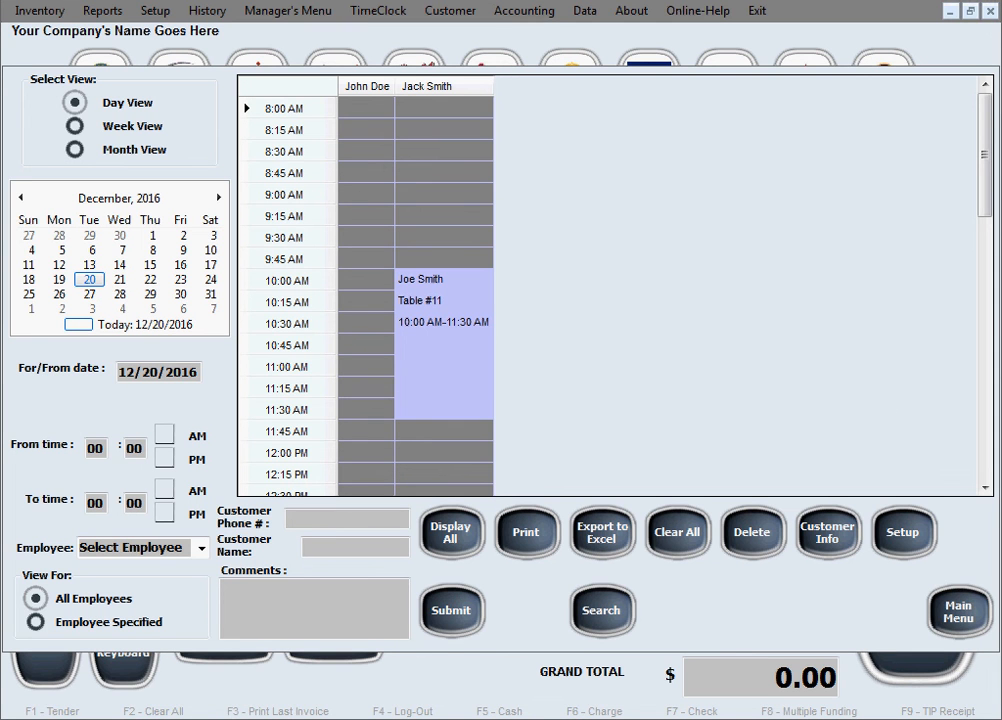
View the customer record linked to the Table #11 appointment, and return to the Reservations/Scheduling screen
drag(982, 185, 978, 152)
click(439, 287)
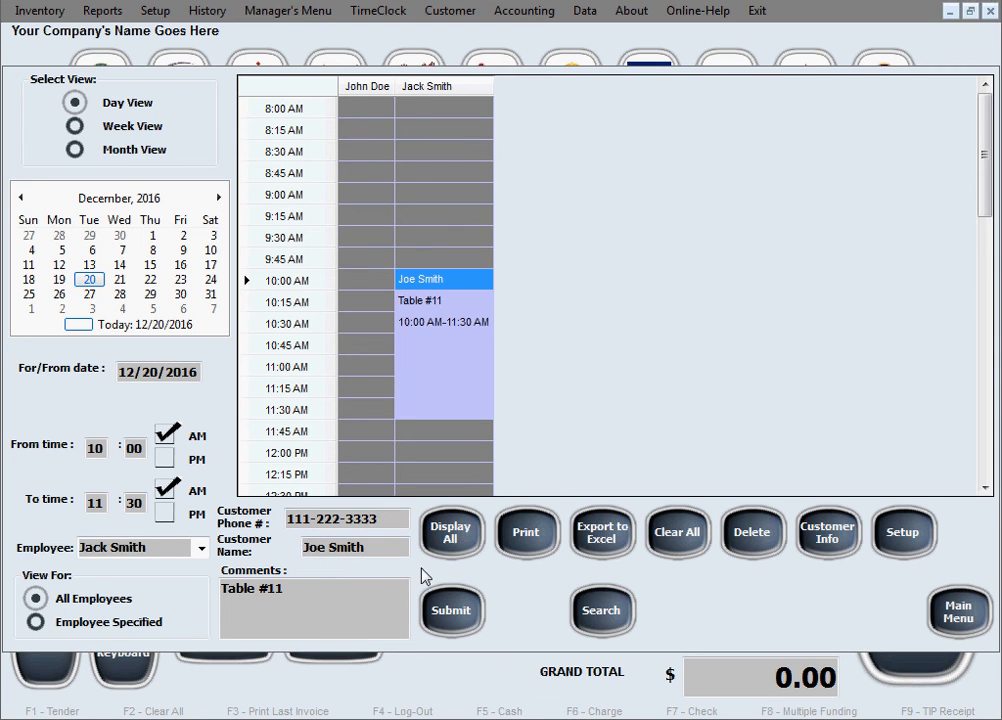
click(827, 532)
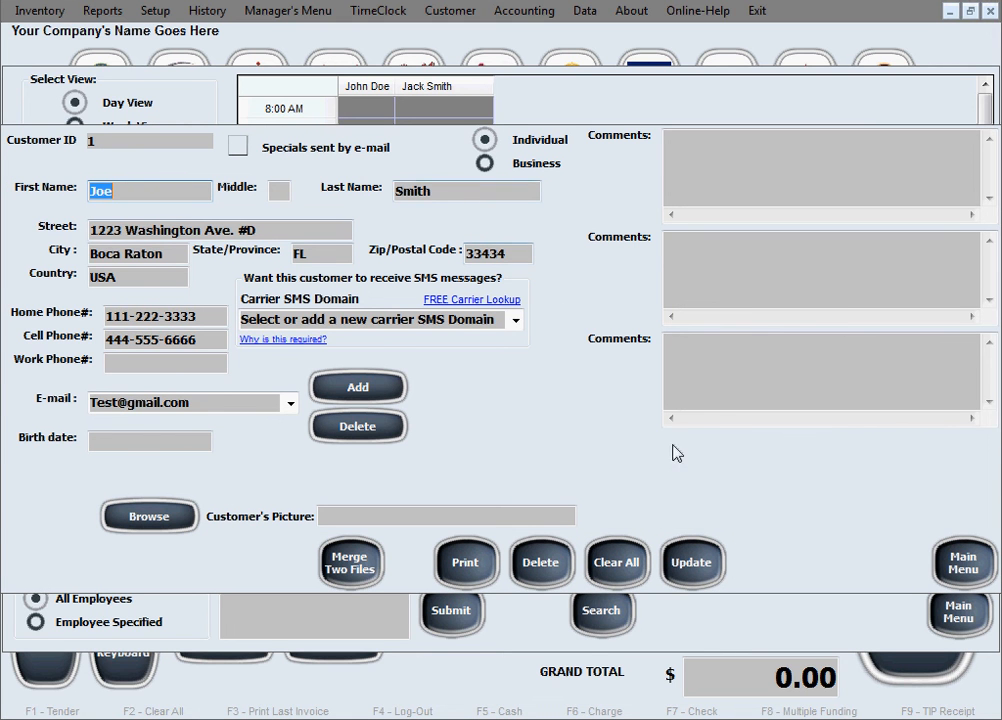
click(963, 566)
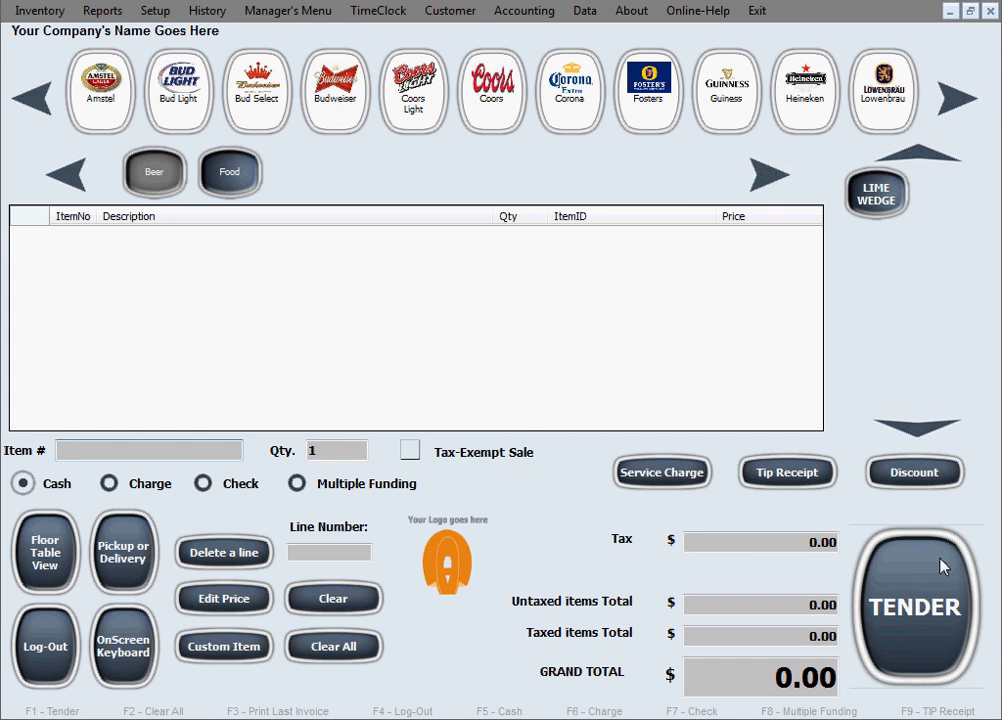
click(430, 10)
click(457, 30)
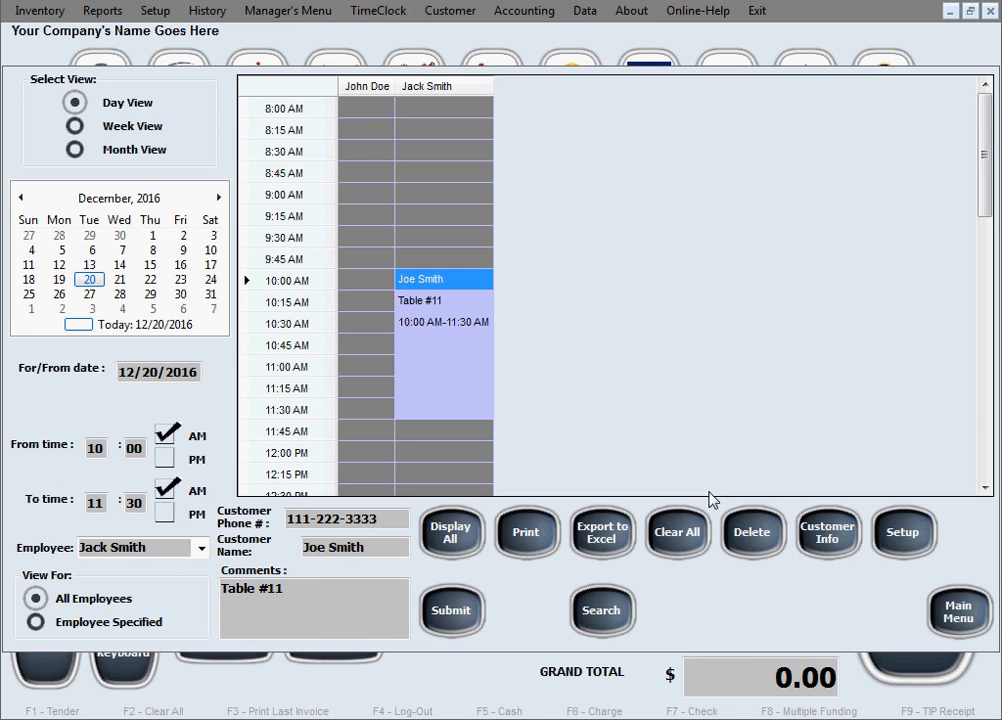